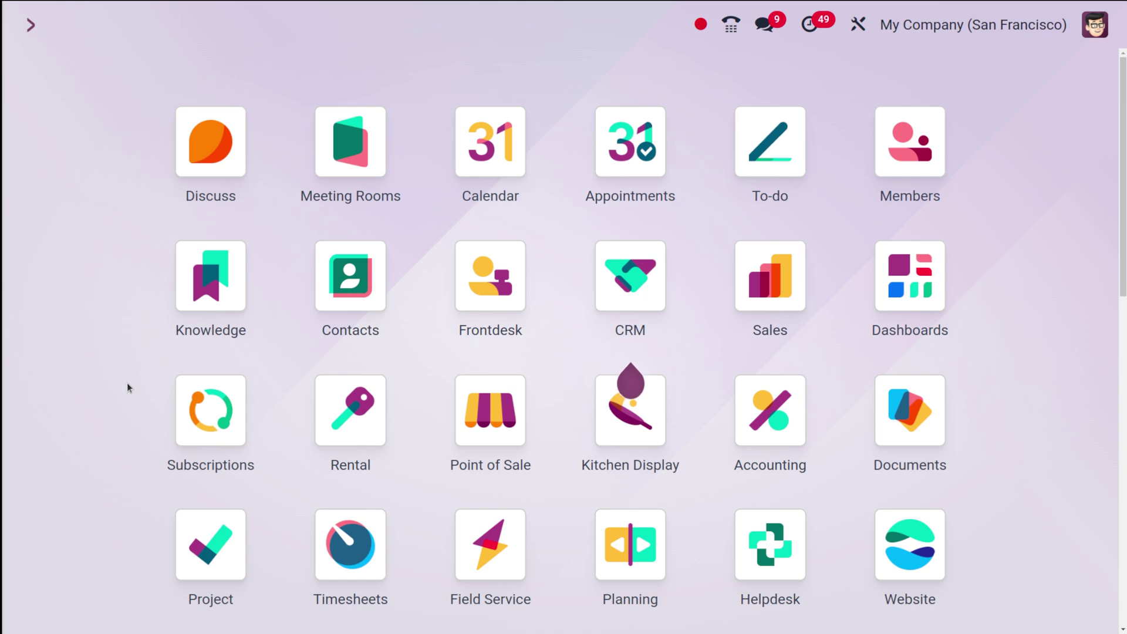
Step: Open Live Chat from the 'li' search and go to Configuration > Canned Responses
type("l")
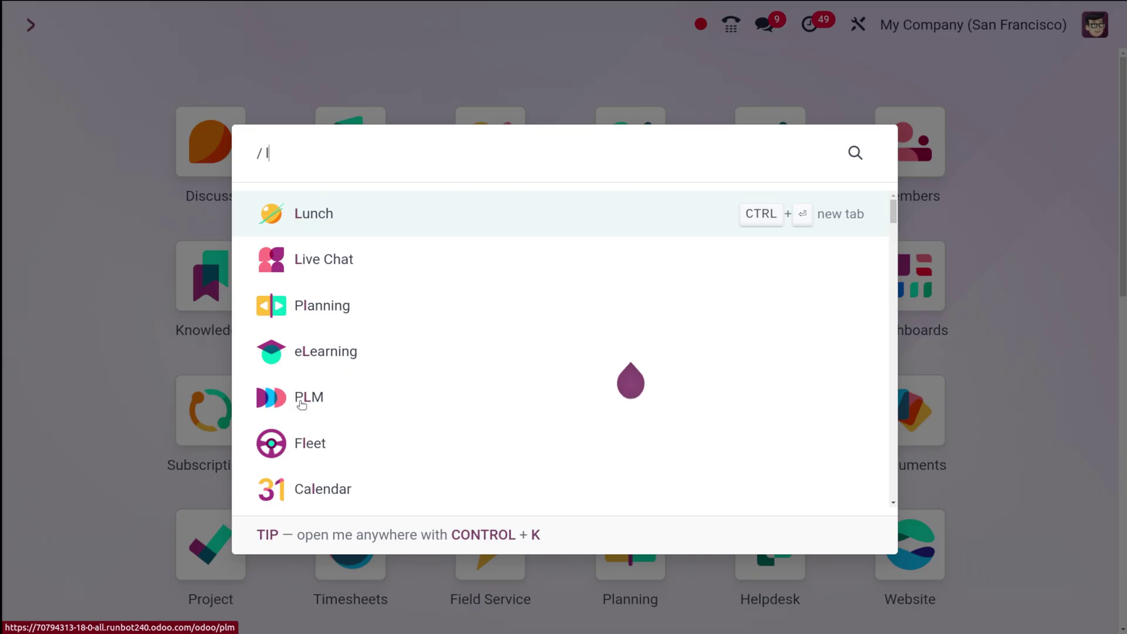
type("i")
left_click(367, 207)
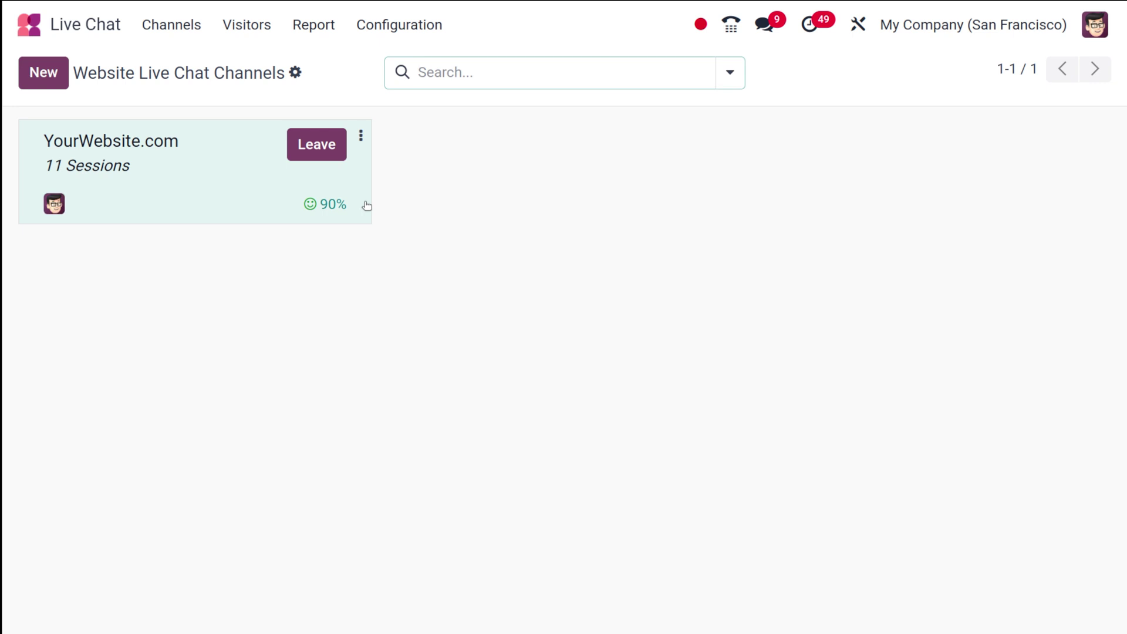
left_click(410, 25)
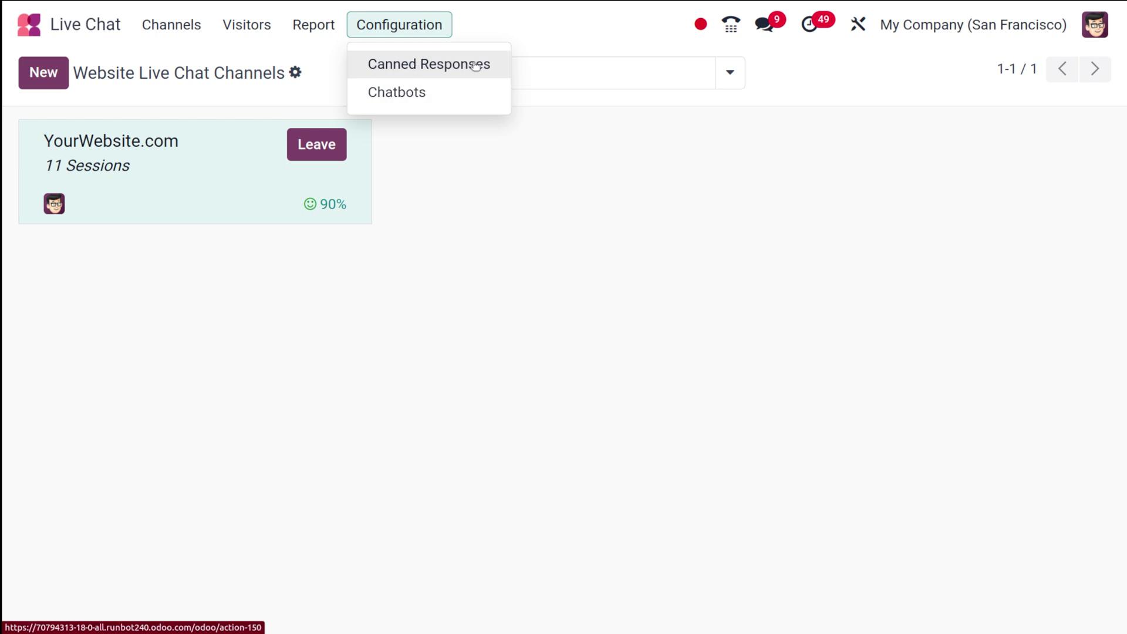
left_click(392, 64)
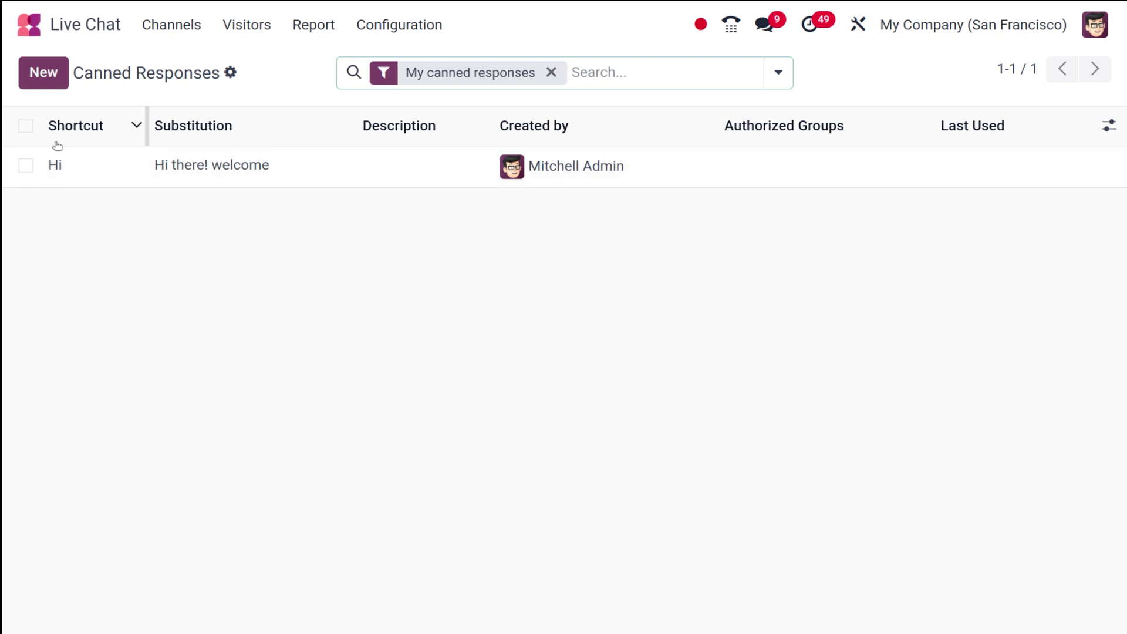
Step: Create and save a canned response 'Hello' that substitutes 'Hello Welcome to Odoo'
left_click(41, 72)
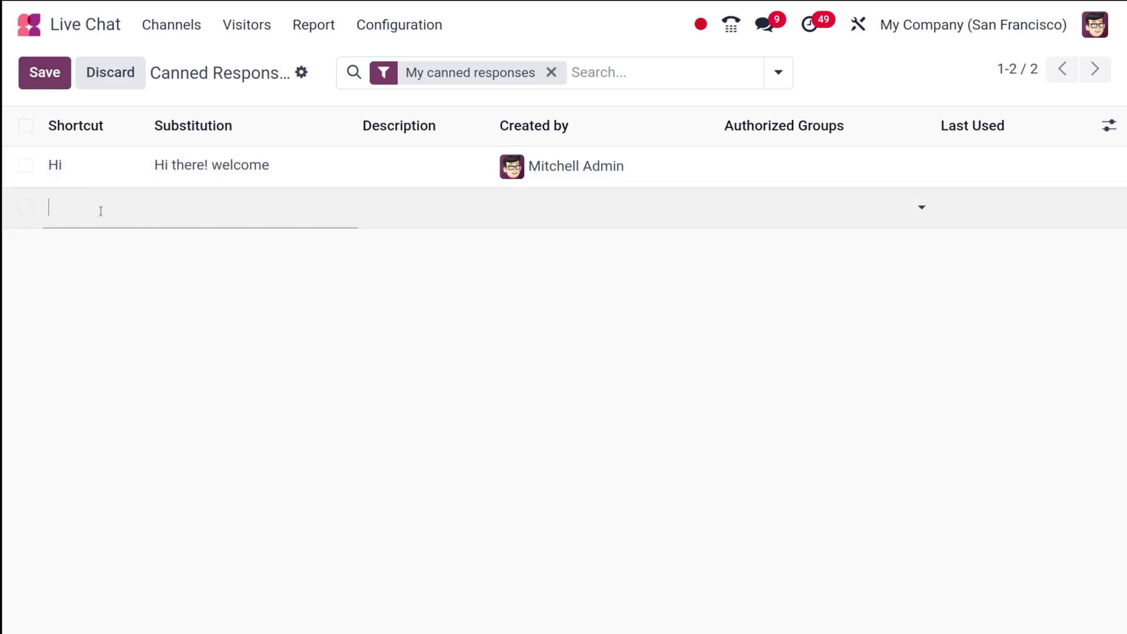
type("Hello")
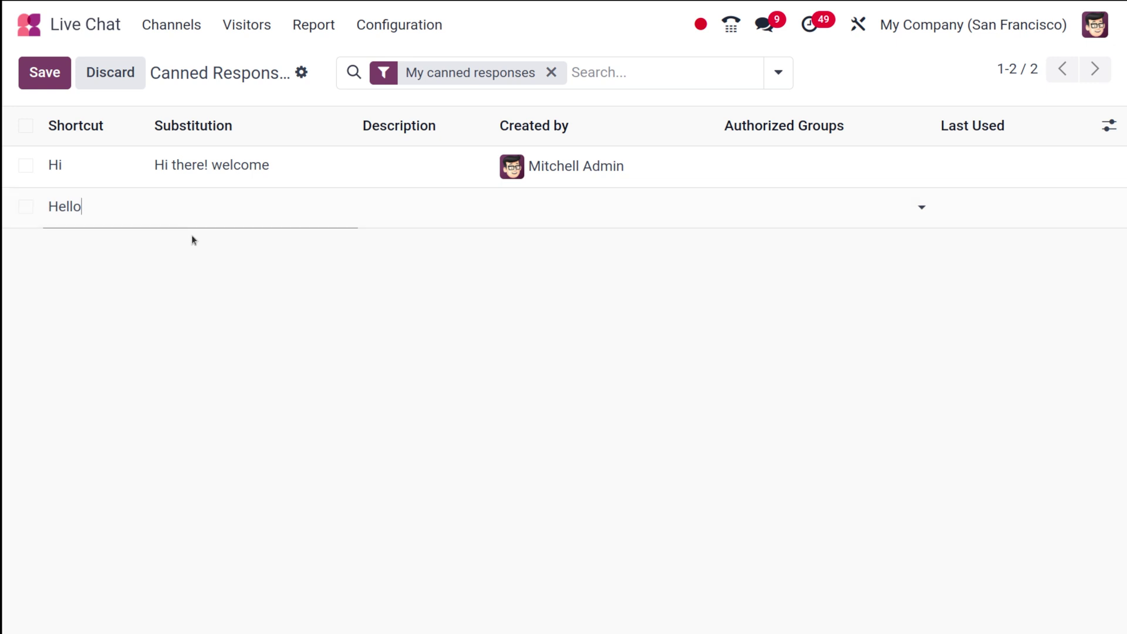
left_click(229, 209)
type("Hello")
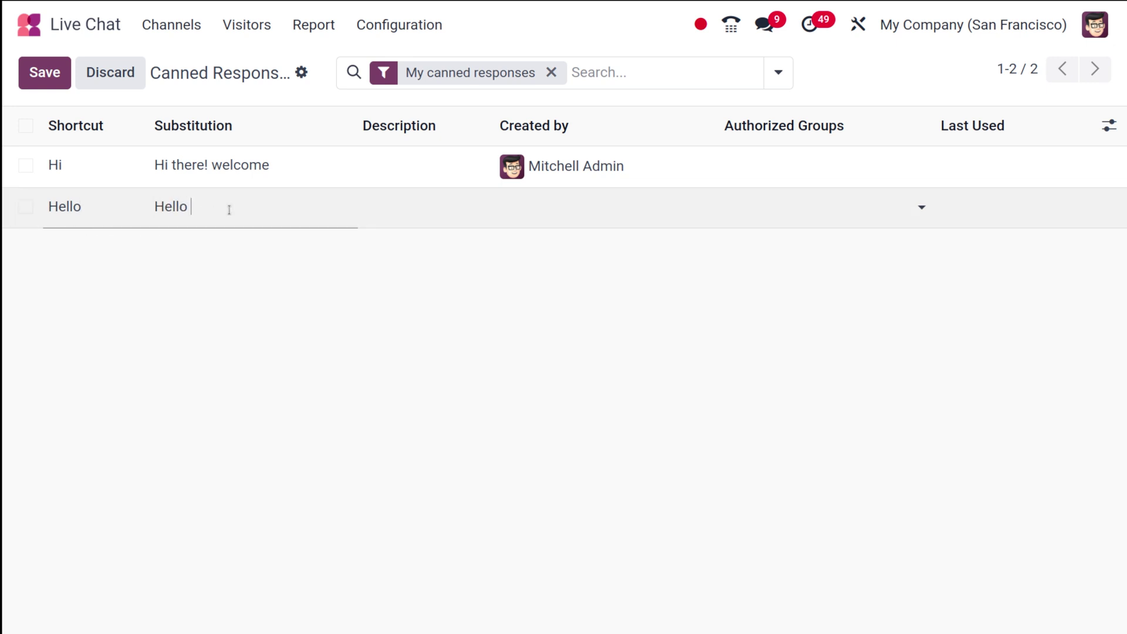
type(" Welcome to Odoo")
key("ctrl+a")
left_click(315, 276)
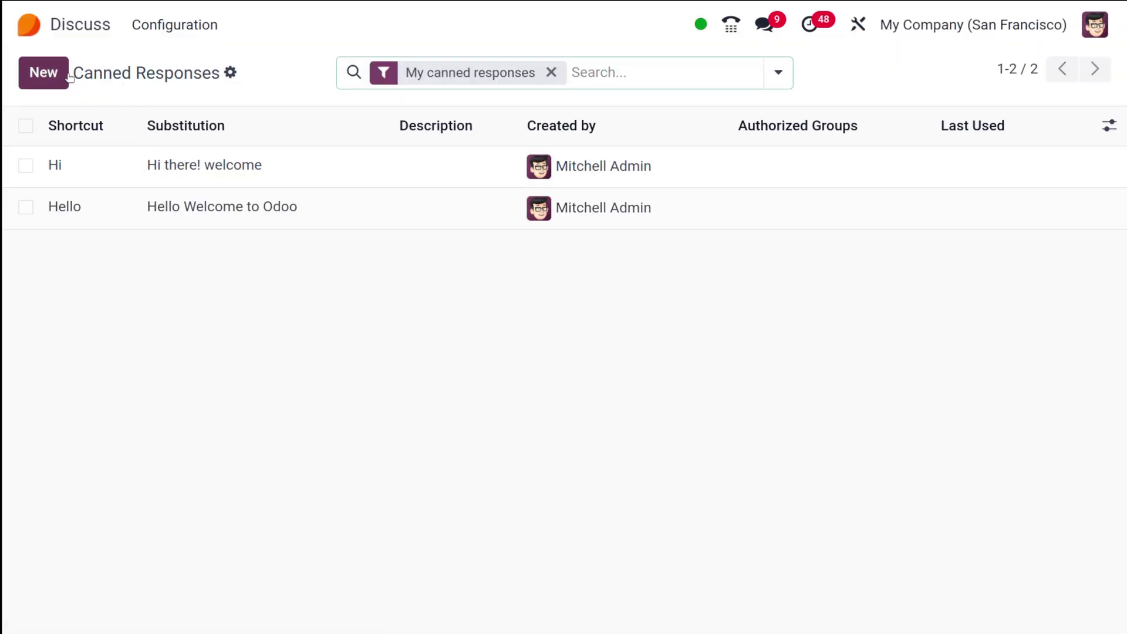
Step: Open the OdooBot direct chat in Discuss and insert the Hello canned response using ':'
left_click(43, 29)
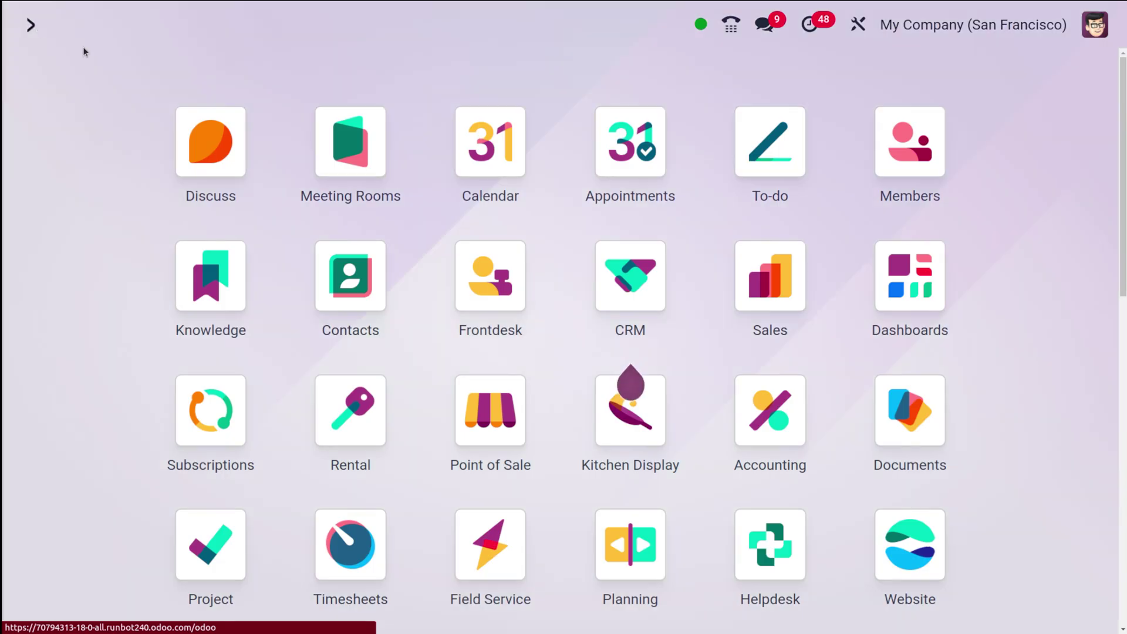
left_click(206, 124)
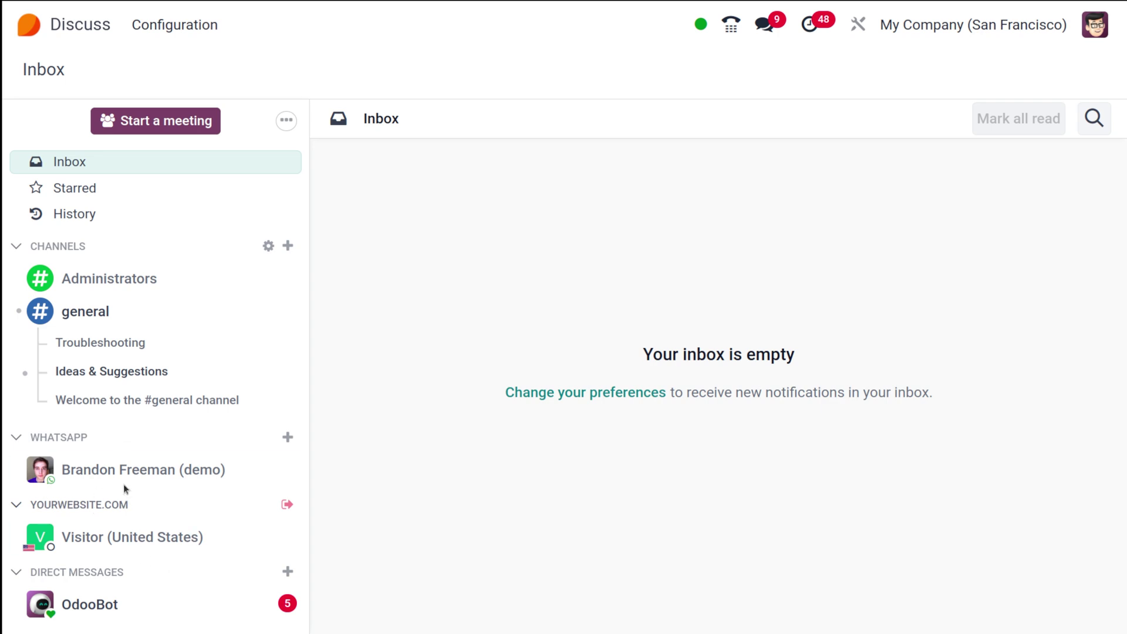
left_click(103, 605)
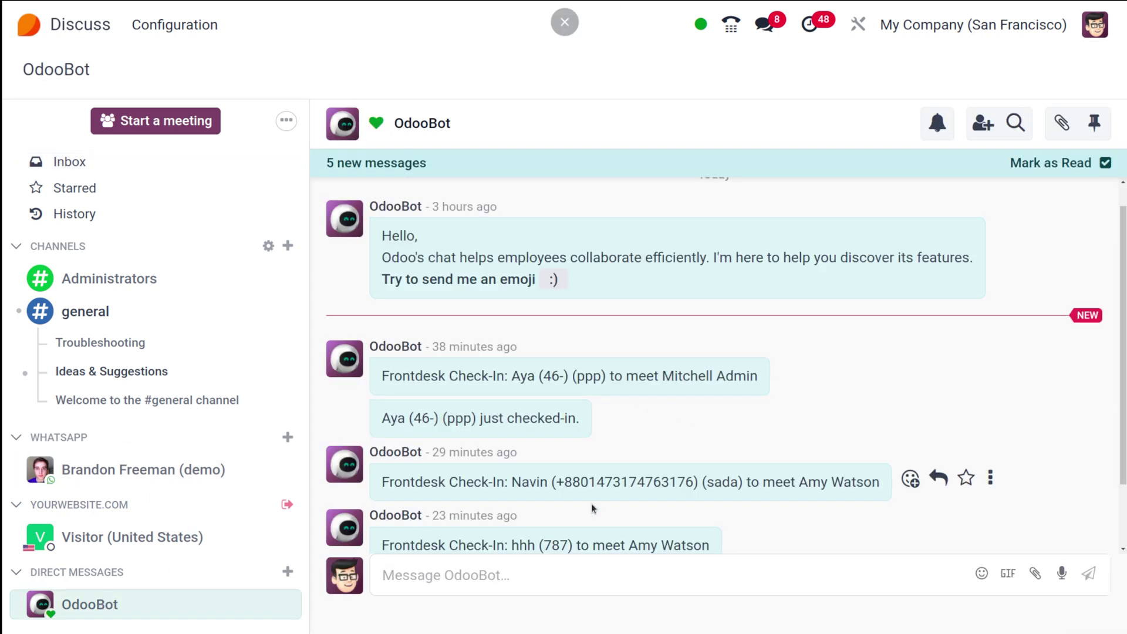
scroll(544, 526, "down", 3)
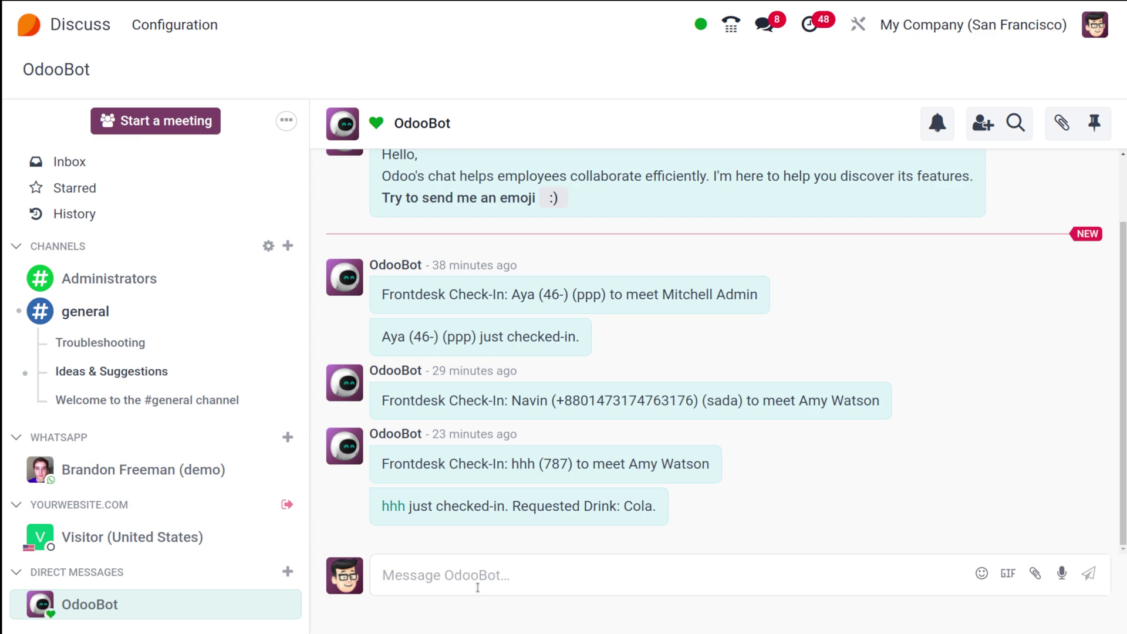
type(":")
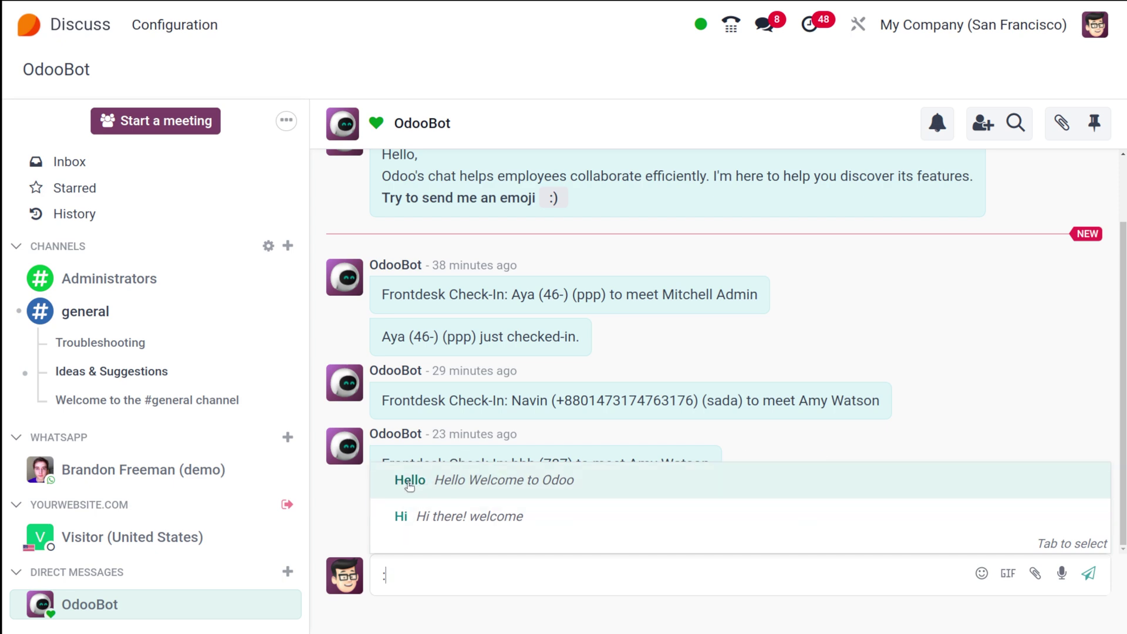
left_click(449, 488)
Step: Send 'Hello Welcome to Odoo' and then a plain 'hi' message to OdooBot
key("Return")
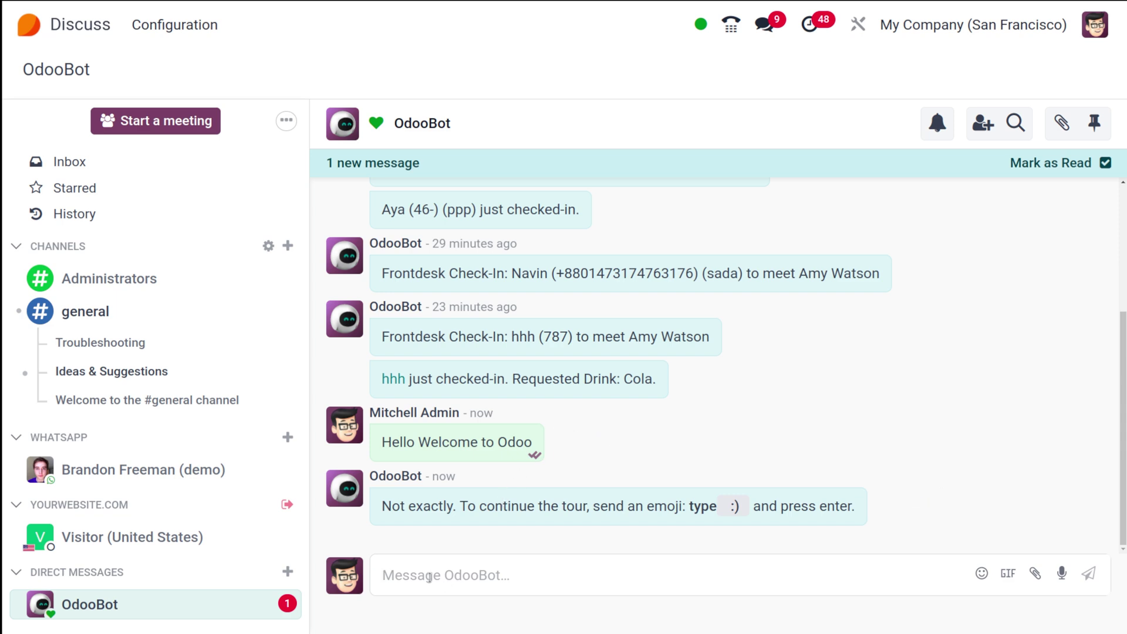
type("hi")
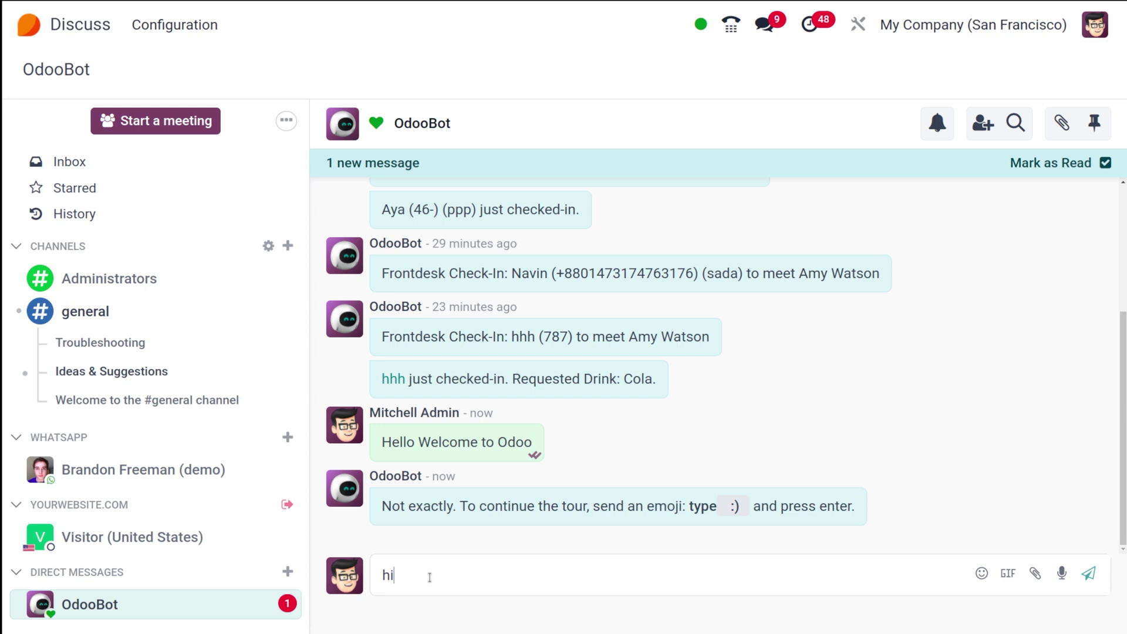
key("Return")
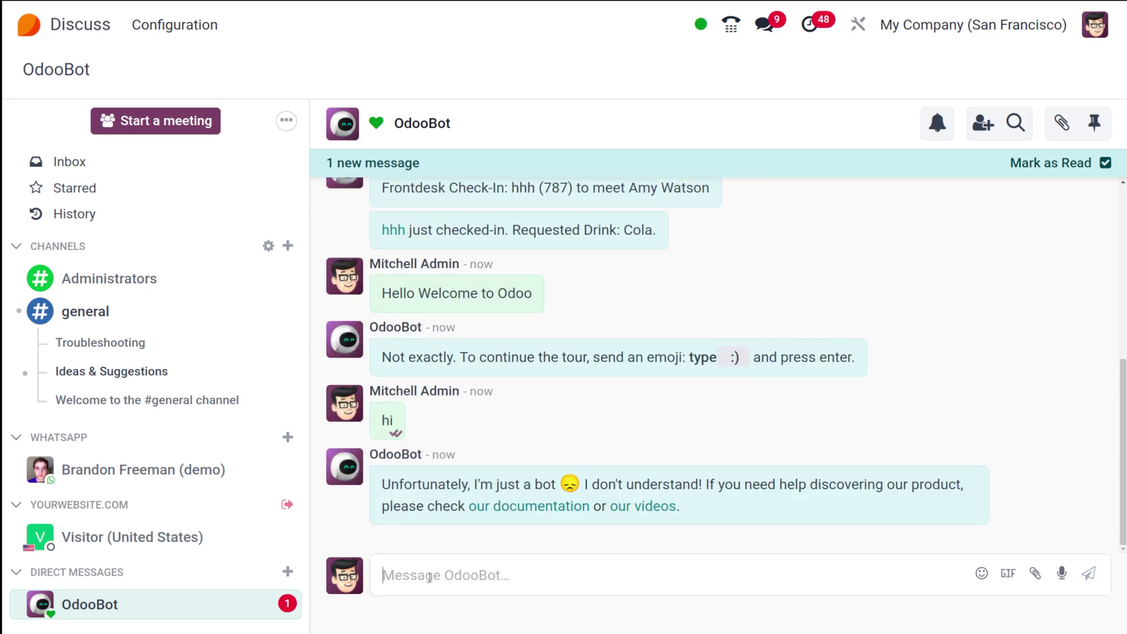
Step: Send the Hi canned response 'Hi there! welcome' and return to the apps home screen
type(":")
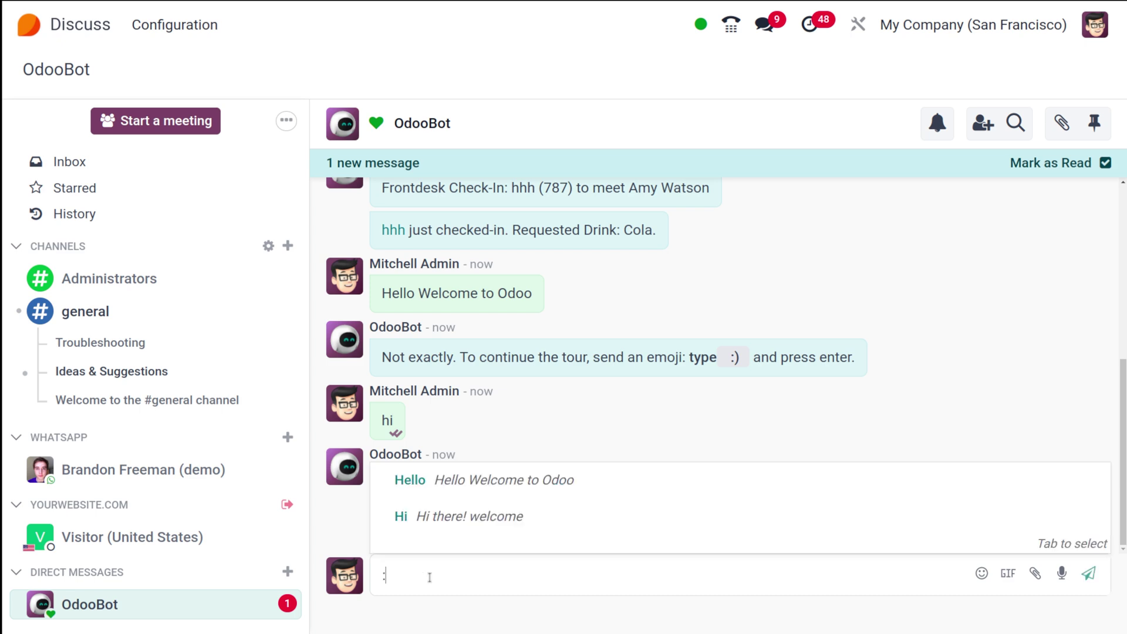
left_click(446, 516)
key("Return")
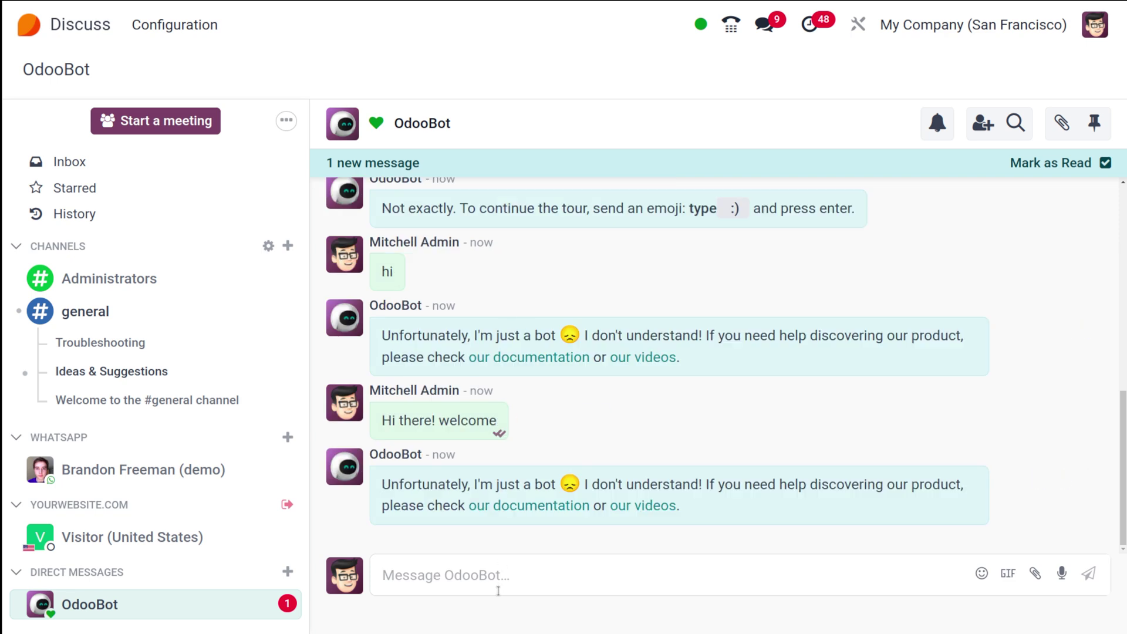
left_click(30, 18)
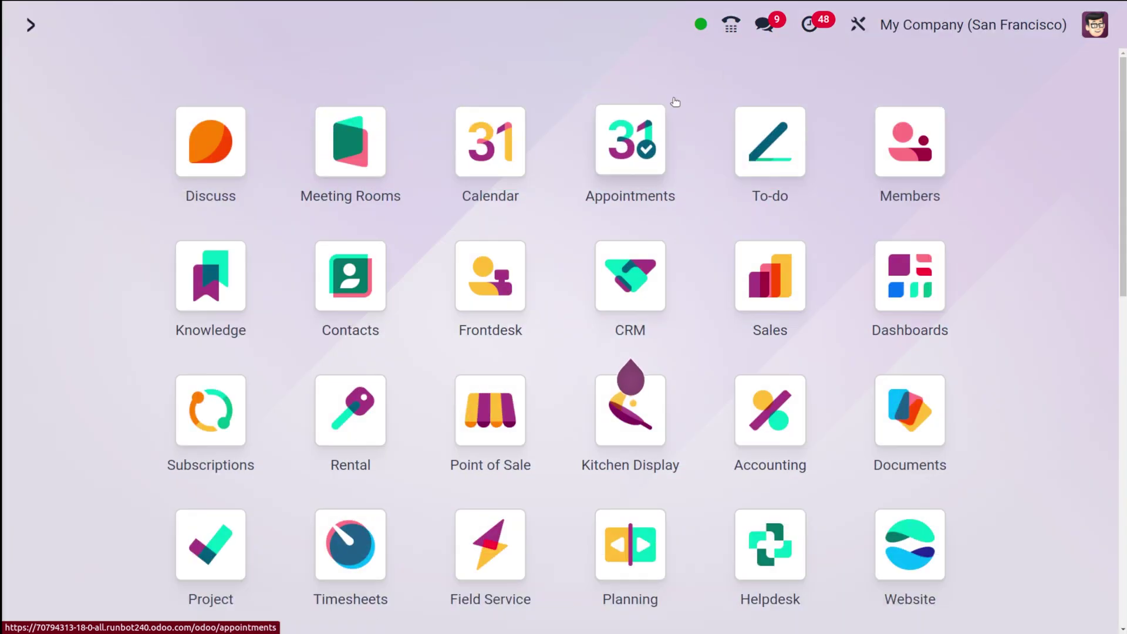
Step: Glance at recent messages, pass through Discuss, then search 'live' from the home screen
left_click(761, 22)
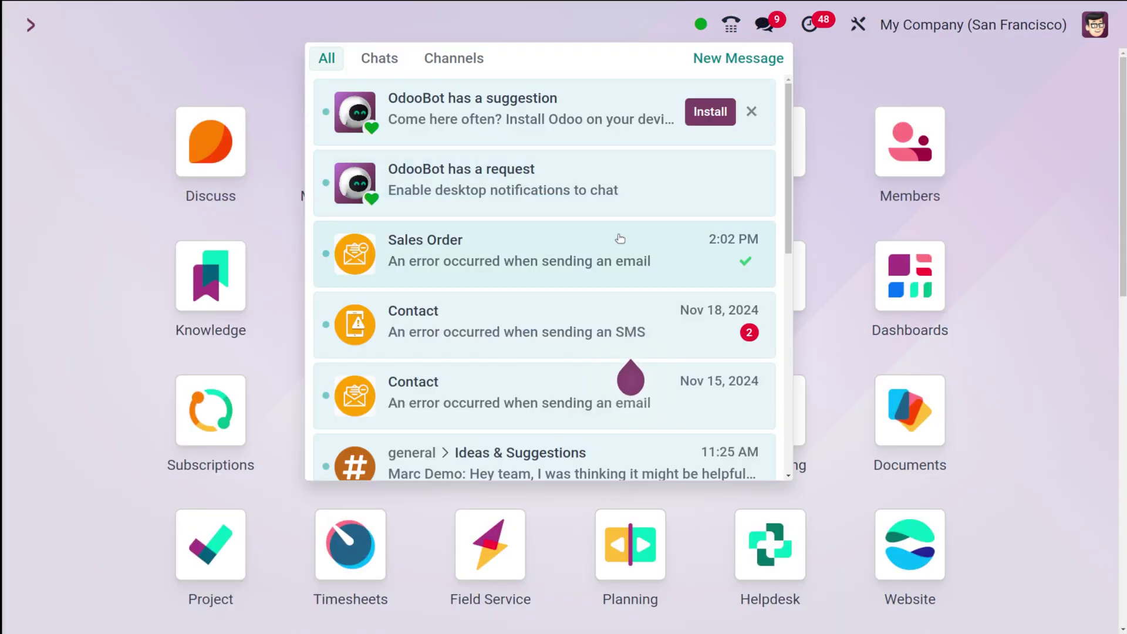
scroll(487, 270, "down", 5)
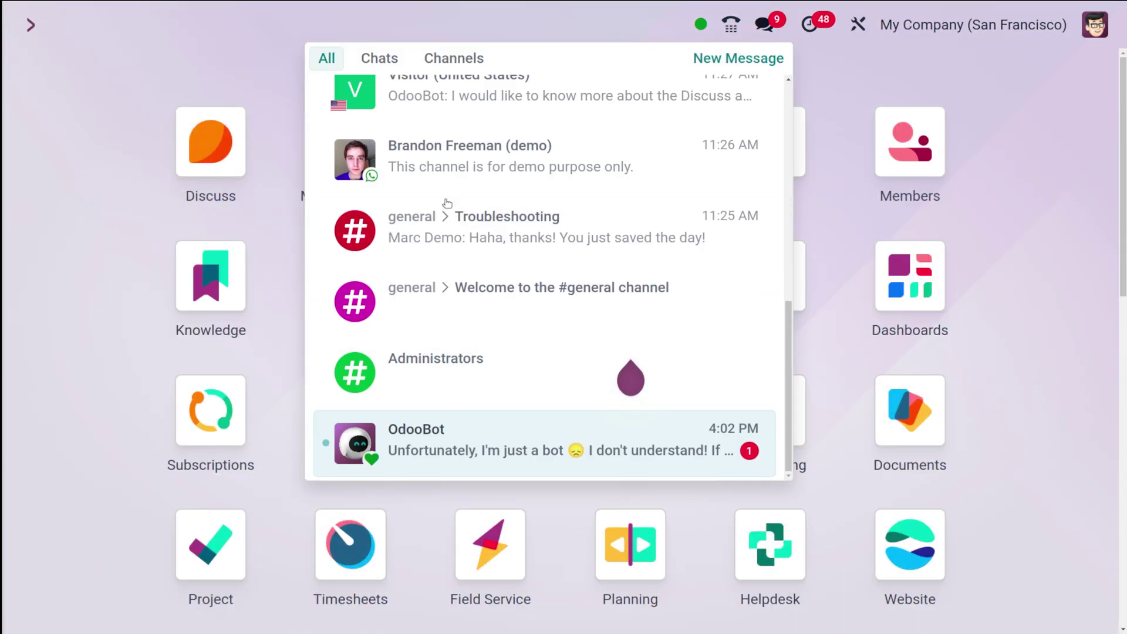
scroll(452, 188, "up", 10)
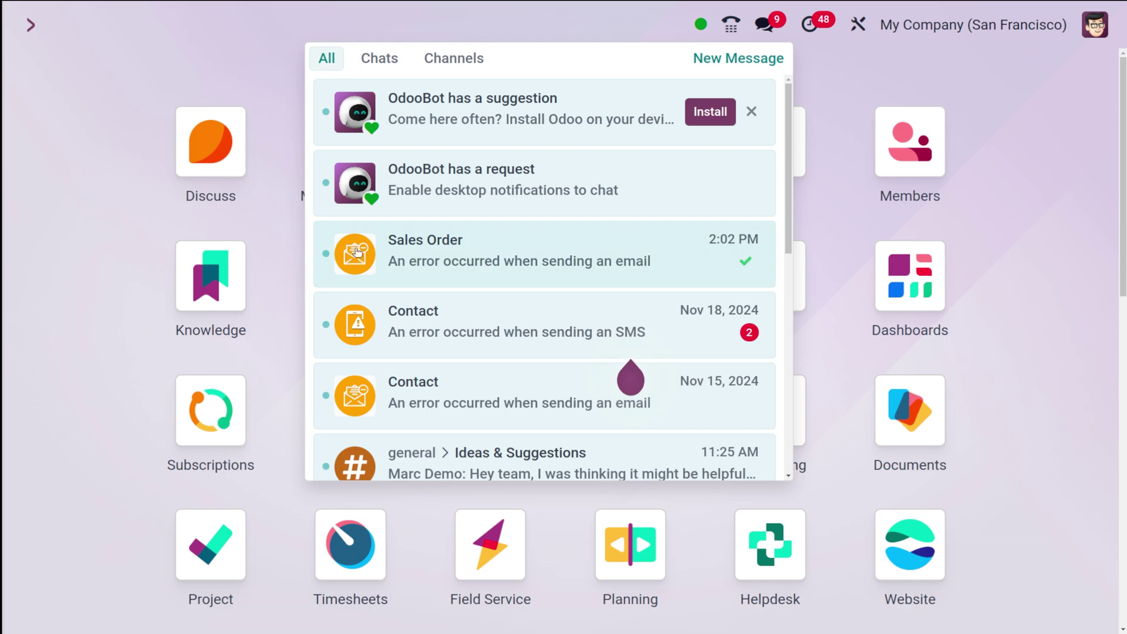
left_click(265, 36)
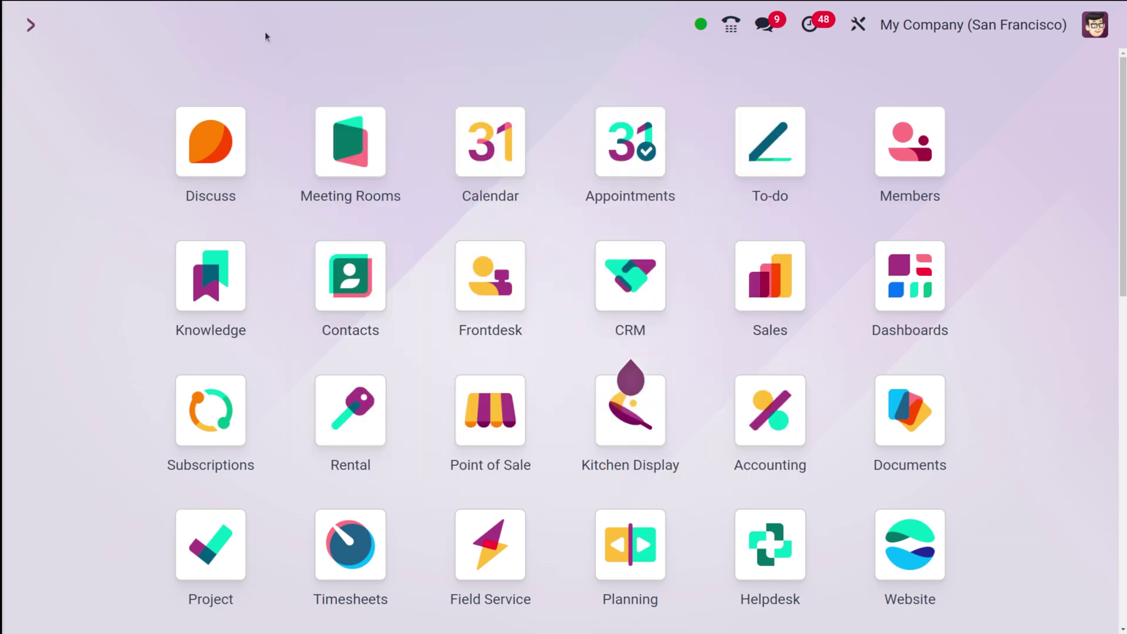
left_click(231, 163)
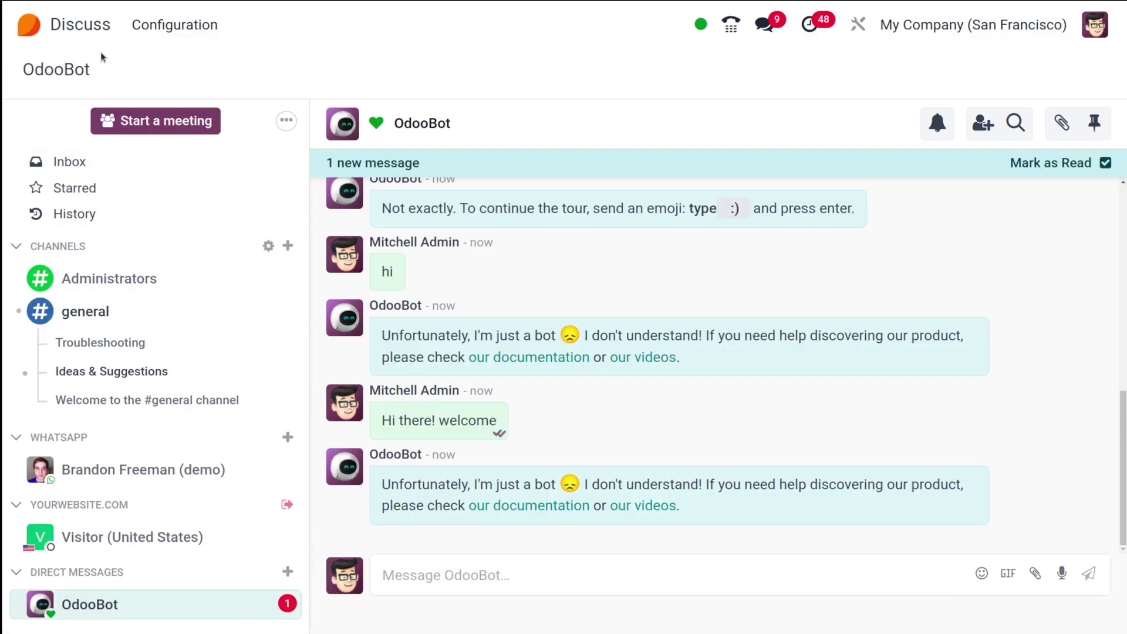
left_click(29, 25)
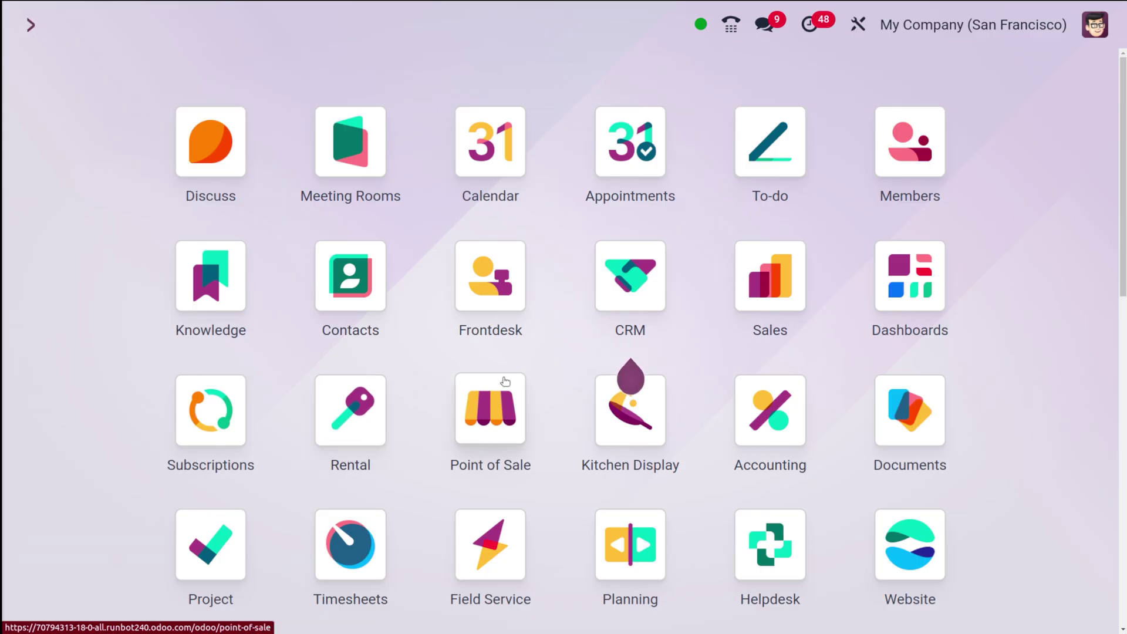
type("live")
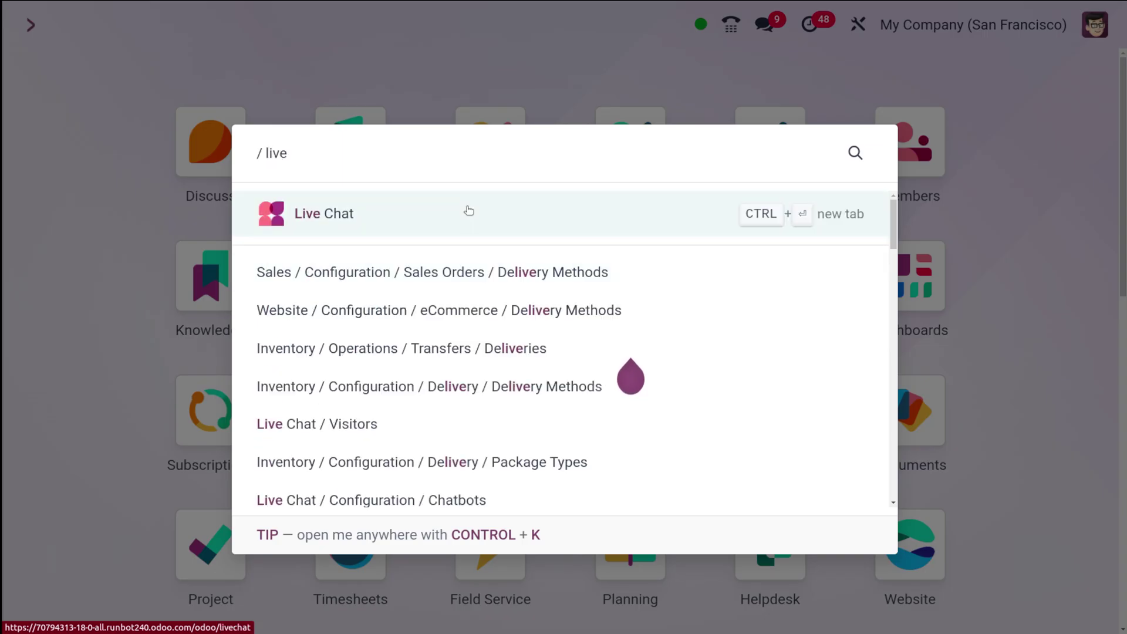
Step: Open Live Chat's Chatbots list, start a new chatbot, then return to the list via breadcrumb
left_click(469, 210)
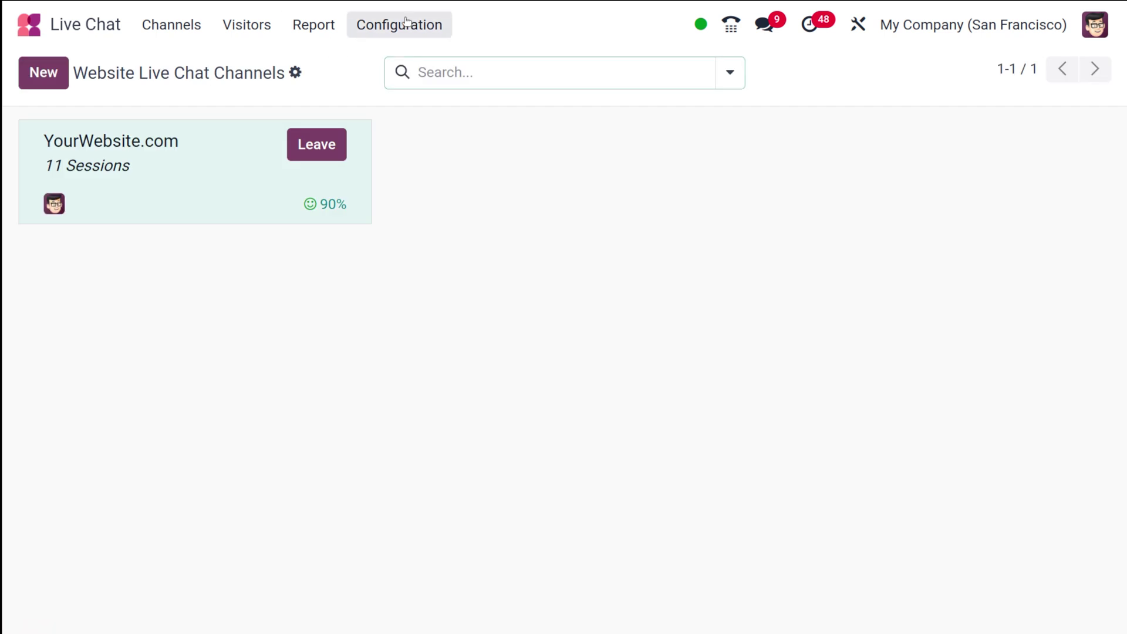
left_click(406, 22)
left_click(404, 89)
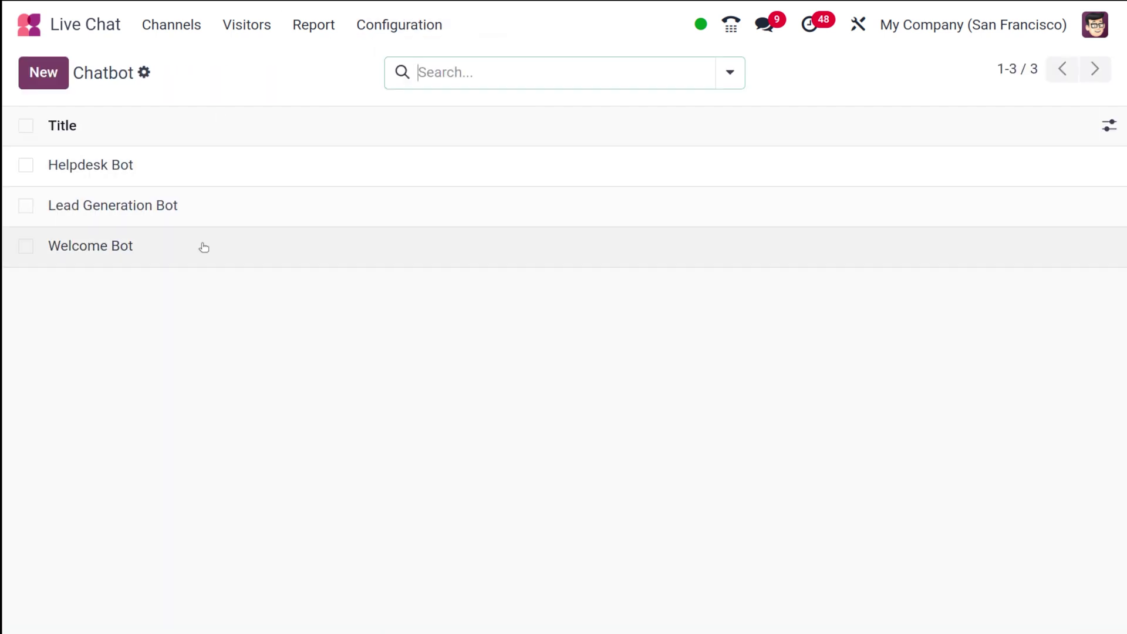
left_click(57, 78)
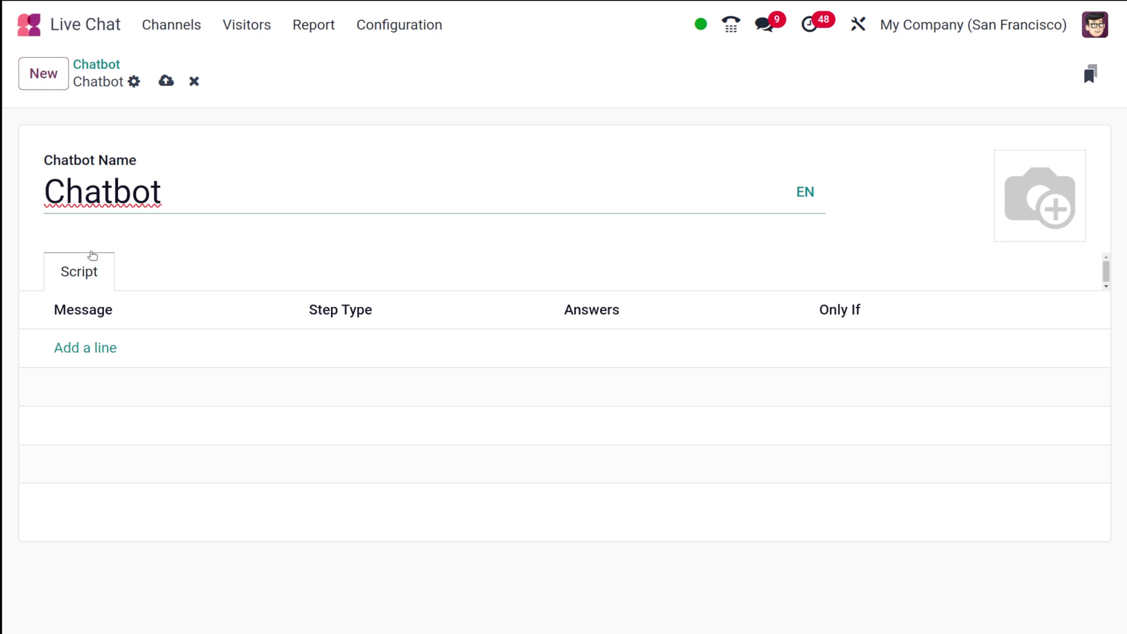
left_click(199, 261)
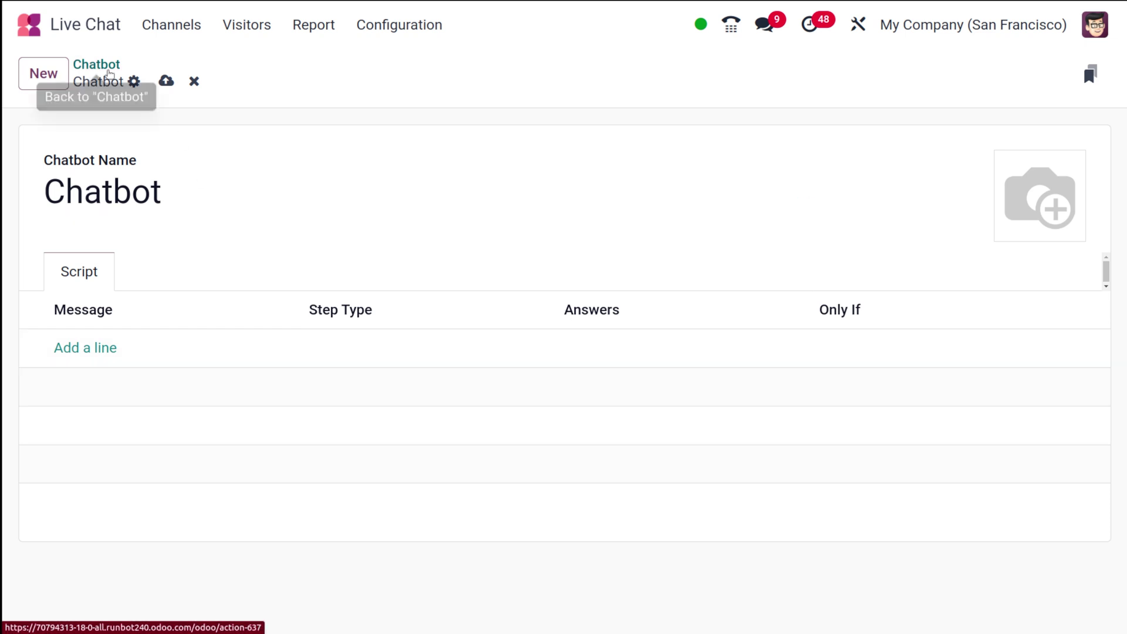
left_click(108, 71)
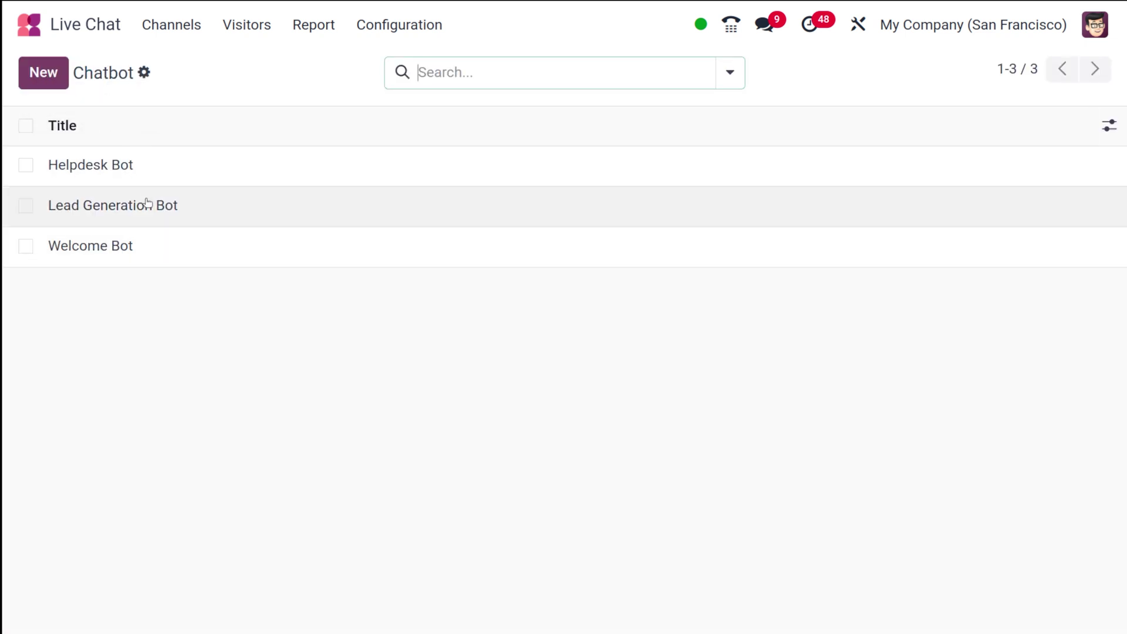
Step: Open Welcome Bot, review its scripted messages and questions, and start a test run
left_click(183, 247)
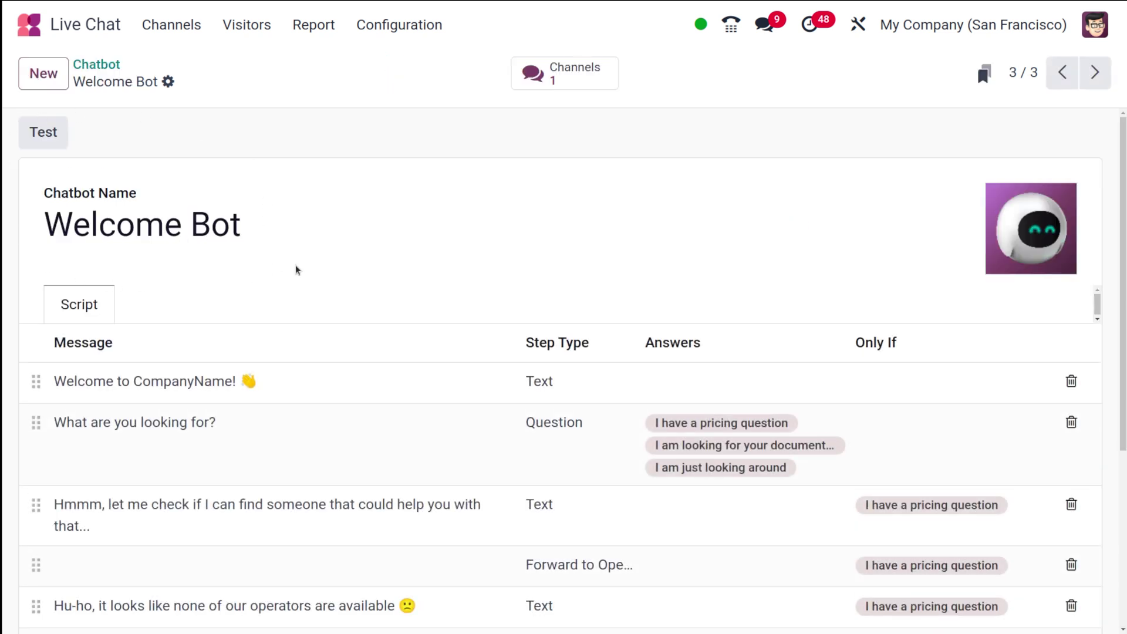
scroll(319, 290, "down", 5)
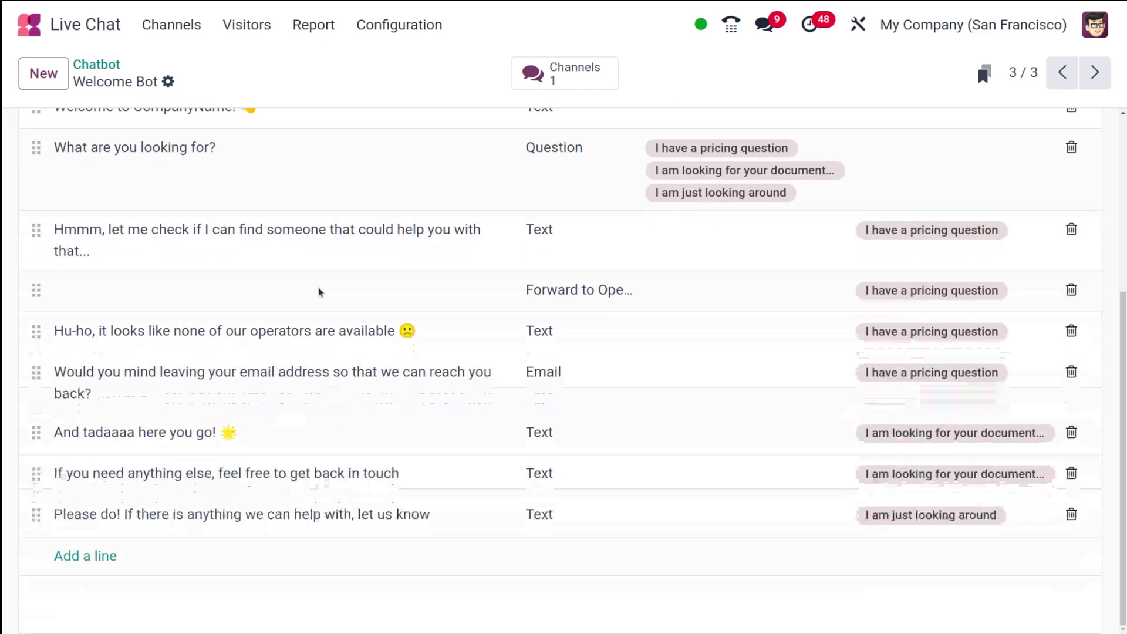
scroll(319, 290, "up", 4)
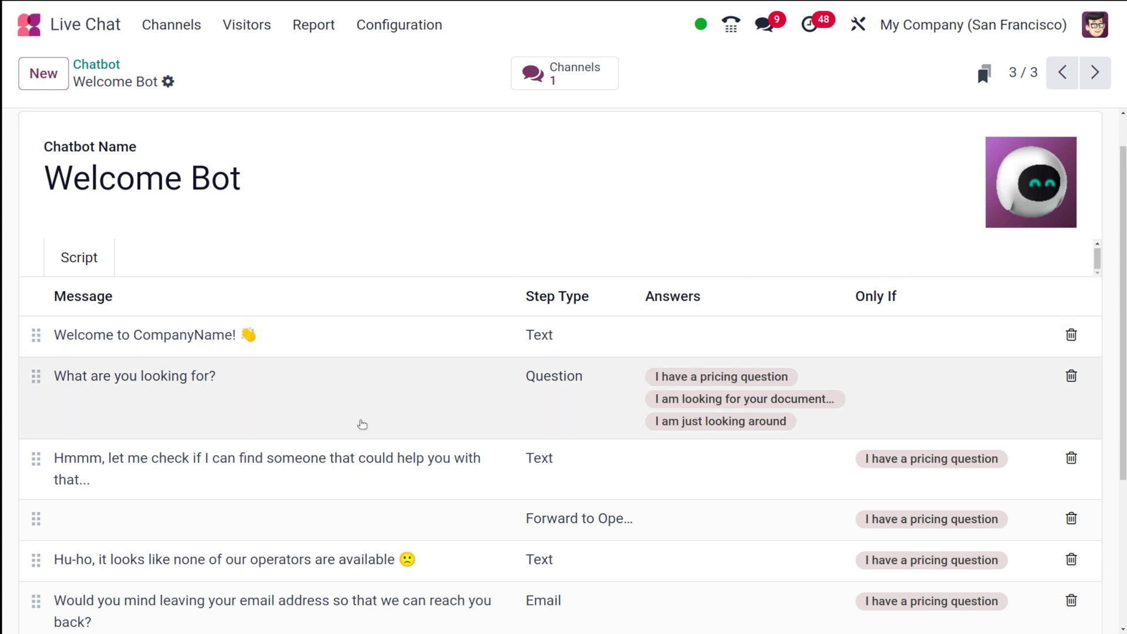
scroll(360, 425, "down", 4)
scroll(362, 424, "up", 2)
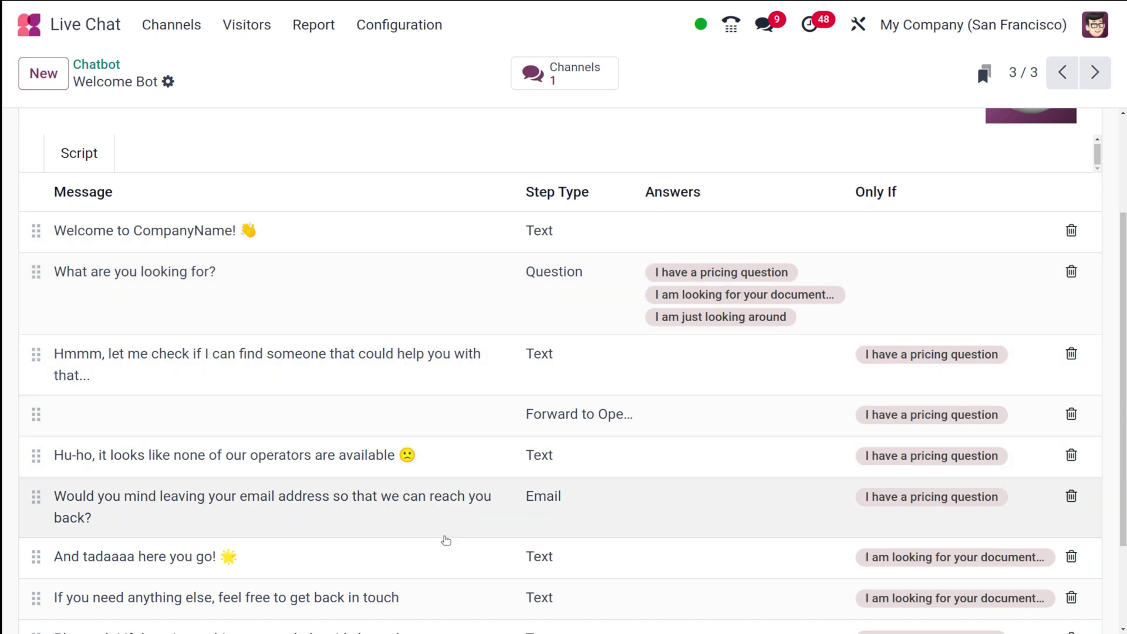
scroll(473, 592, "down", 2)
scroll(472, 592, "up", 5)
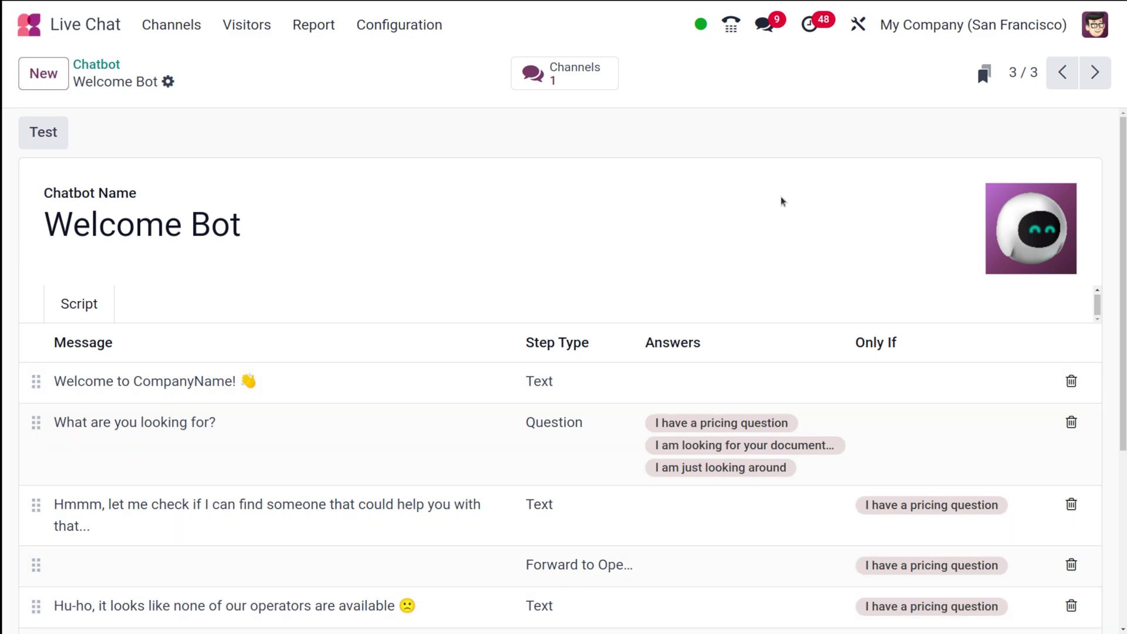
scroll(435, 450, "down", 5)
scroll(437, 449, "up", 5)
scroll(294, 576, "down", 5)
scroll(294, 575, "up", 5)
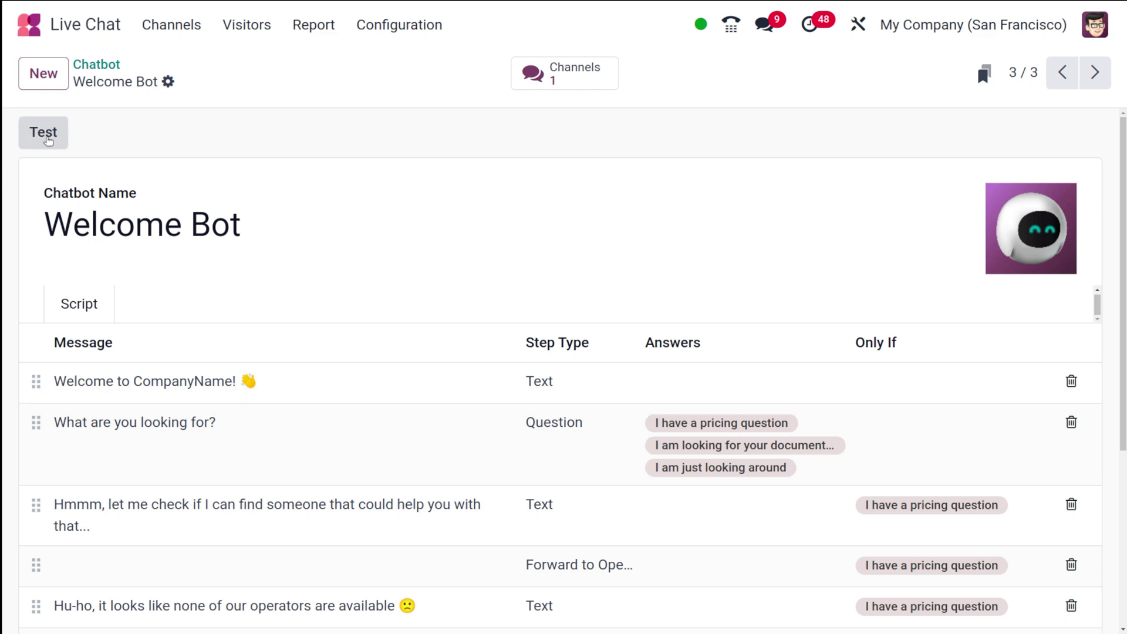
left_click(47, 140)
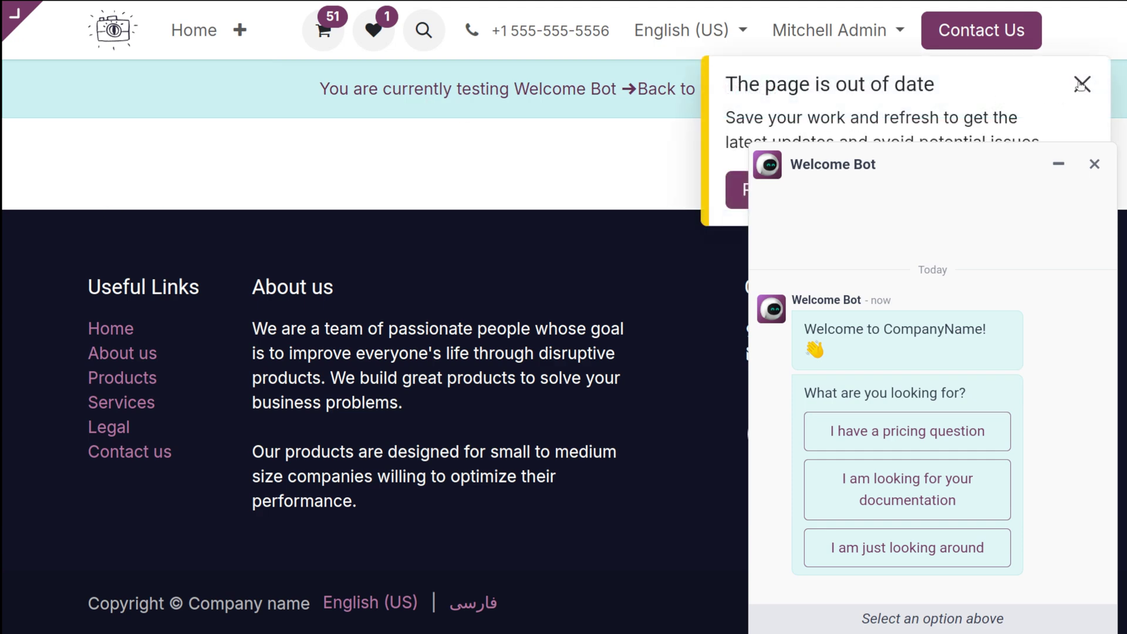
Step: Dismiss the website notices and answer the Welcome Bot with 'I am just looking around'
left_click(1081, 88)
left_click(1104, 88)
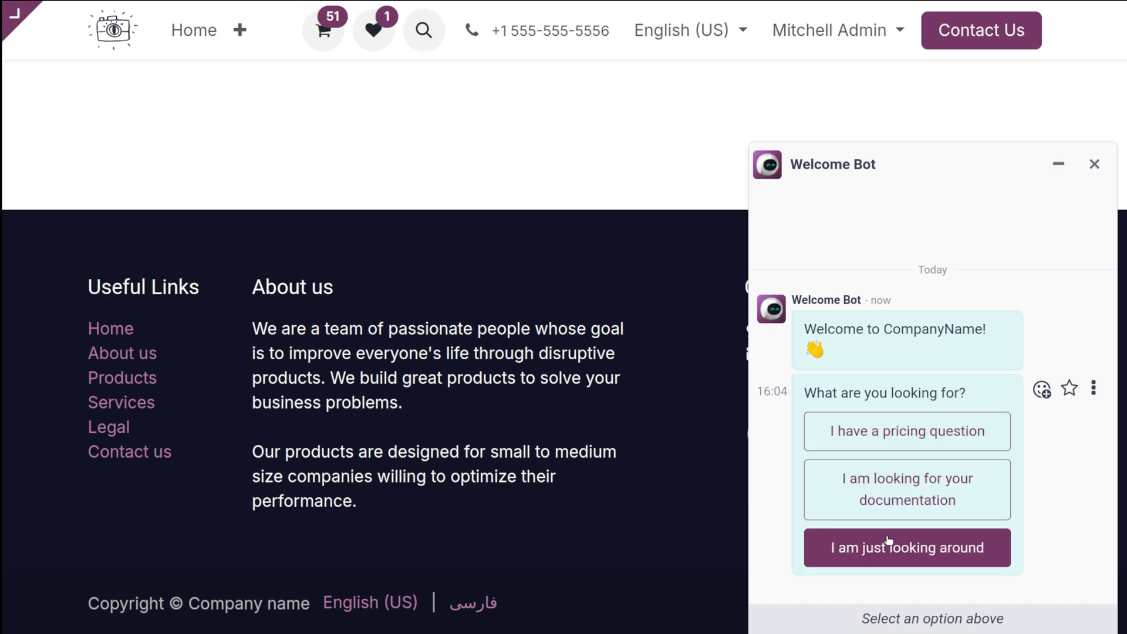
left_click(890, 544)
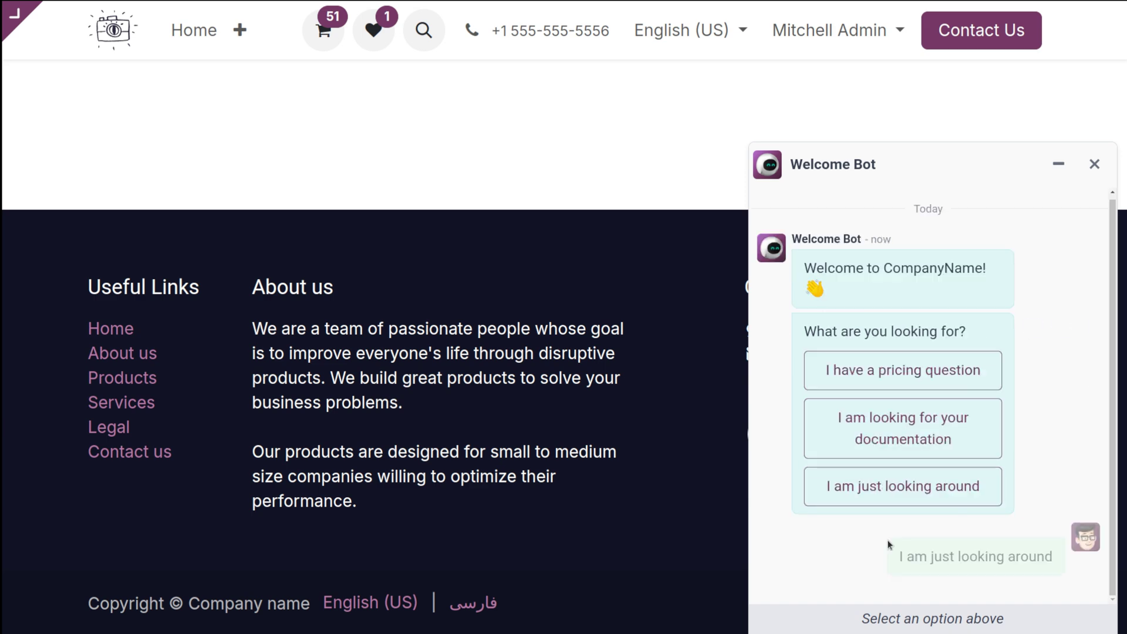